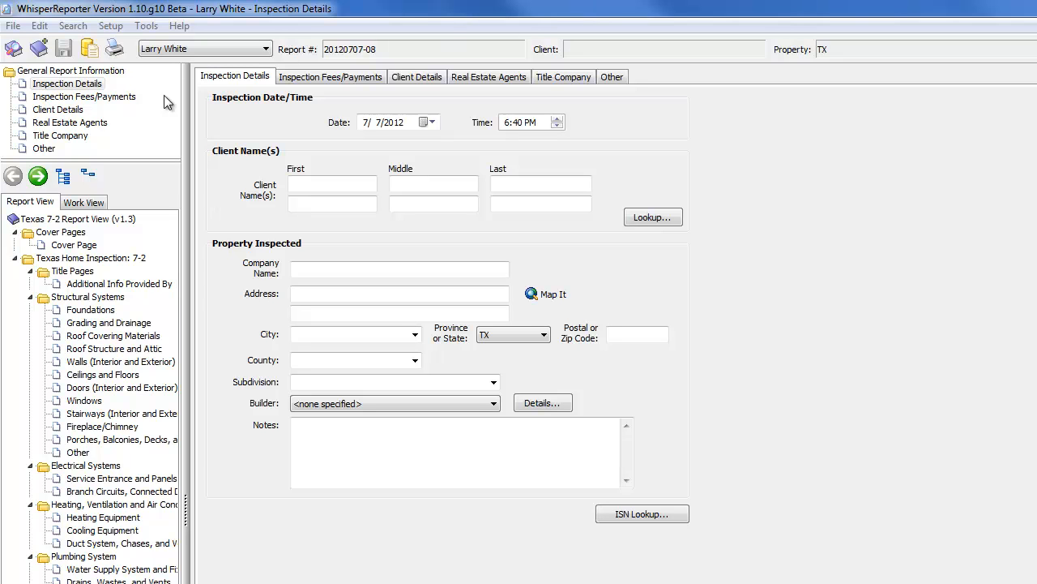
# Step: Open the Data Manager and choose to archive (backup/delete) one or more reports to a backup file
pyautogui.click(90, 49)
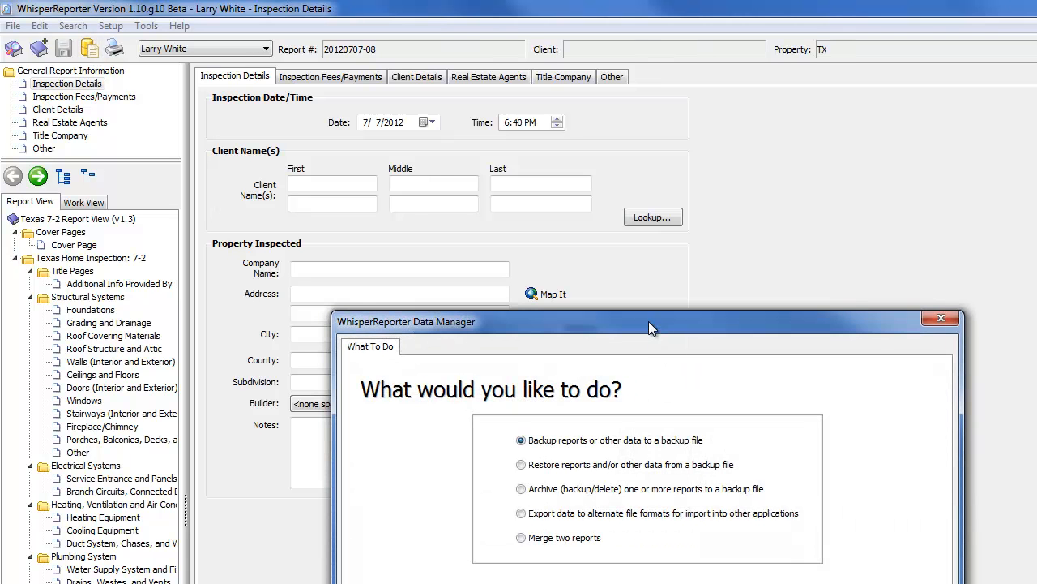
pyautogui.moveTo(648, 321); pyautogui.dragTo(587, 153)
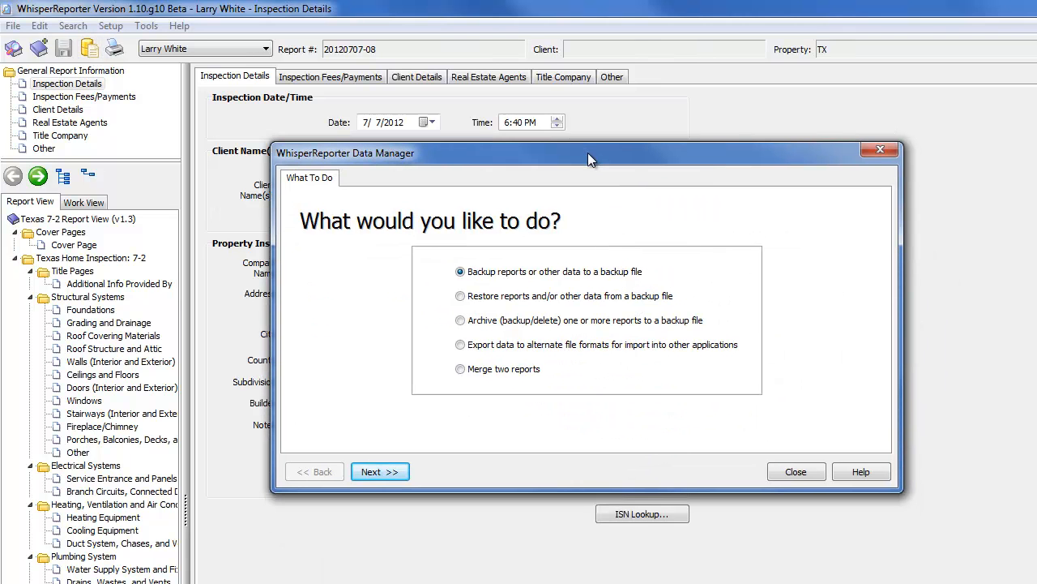
pyautogui.click(461, 321)
pyautogui.click(379, 471)
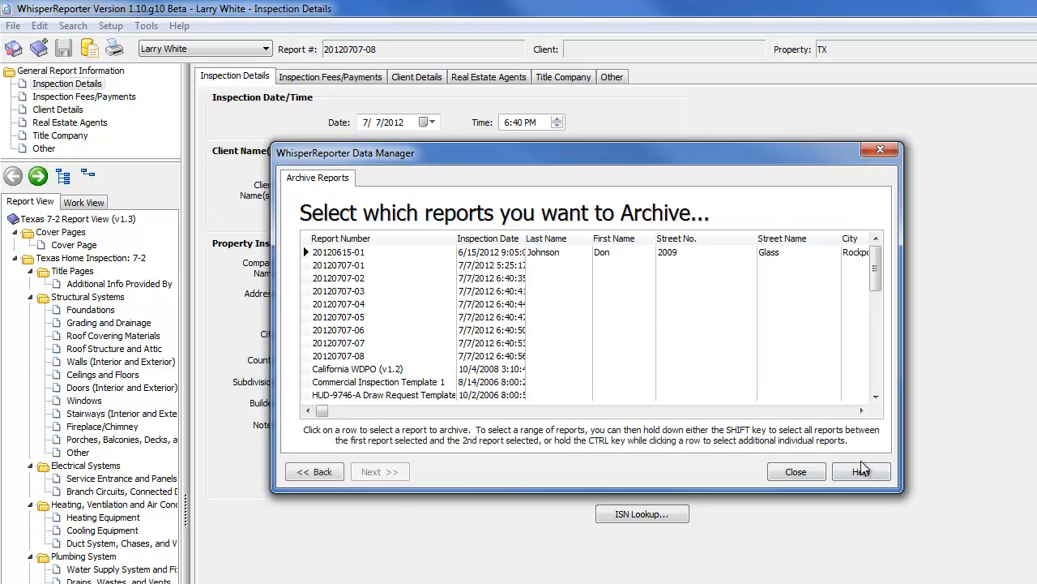
pyautogui.moveTo(644, 156); pyautogui.dragTo(594, 120)
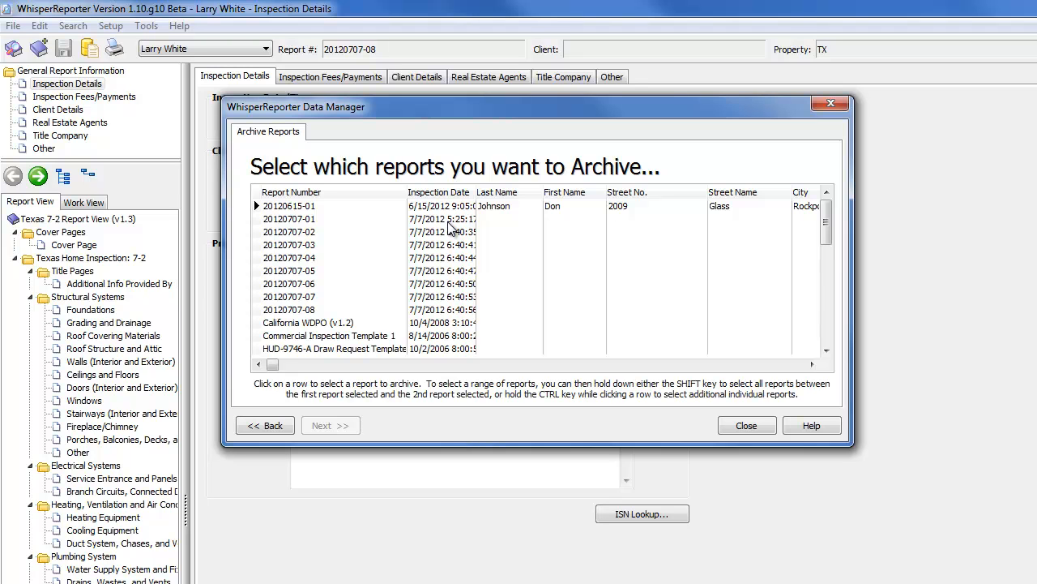
pyautogui.click(298, 221)
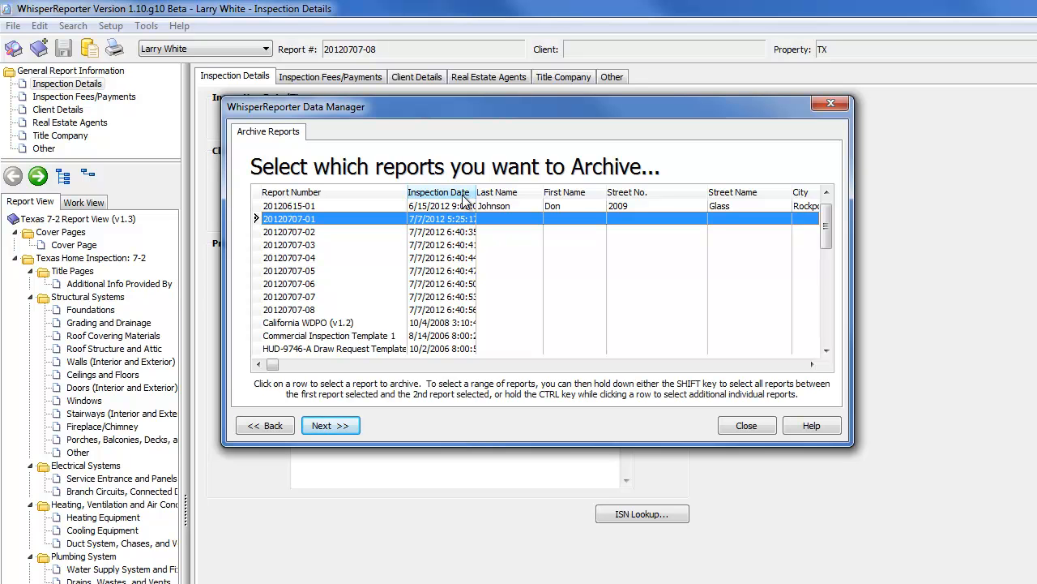
pyautogui.keyDown('shift'); pyautogui.click(306, 311); pyautogui.keyUp('shift')
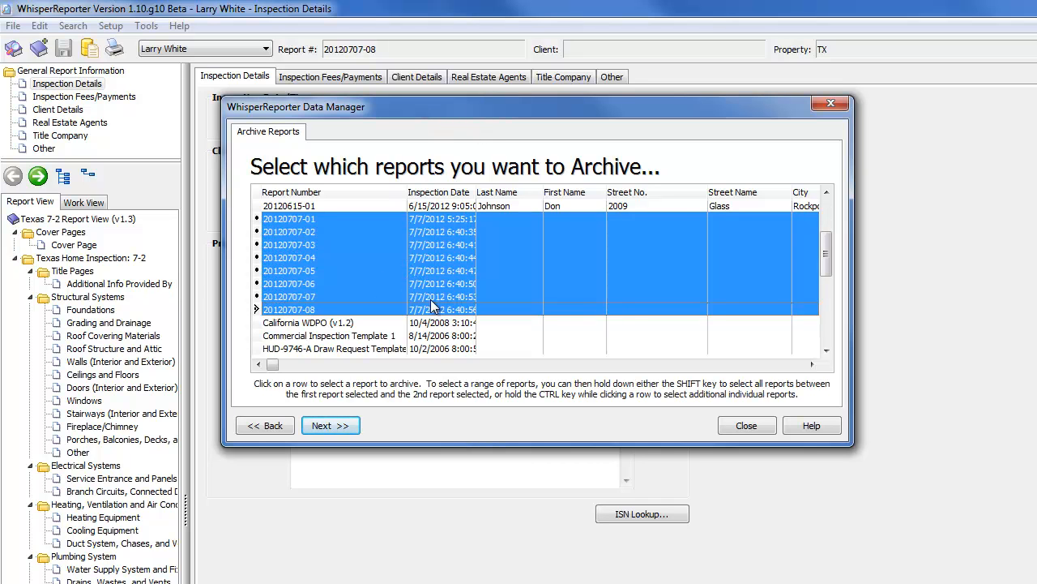
pyautogui.click(341, 427)
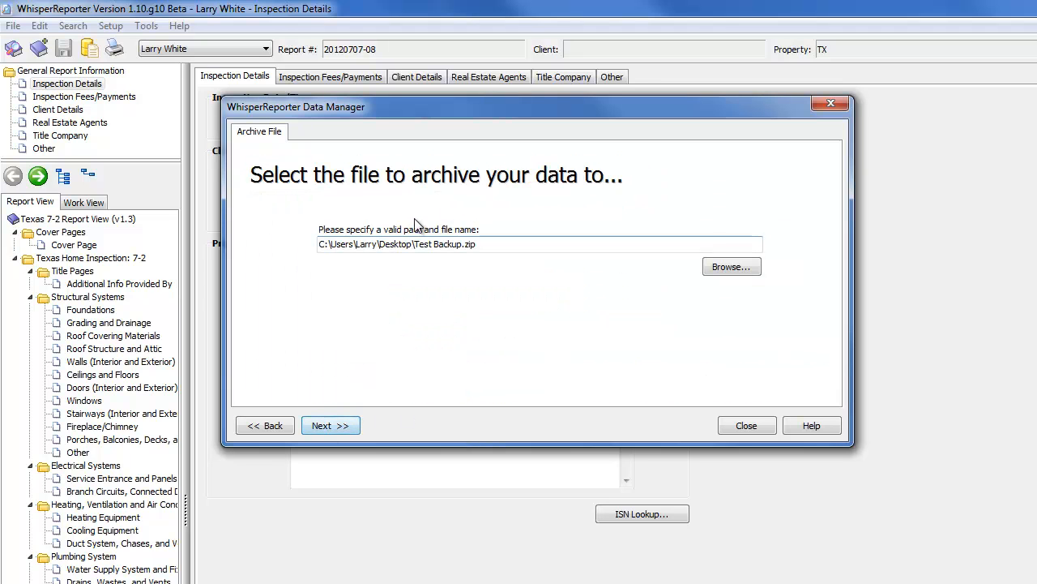
# Step: Name the archive file WR Archive070712.zip in the Desktop folder and proceed to the archive confirmation
pyautogui.click(484, 246)
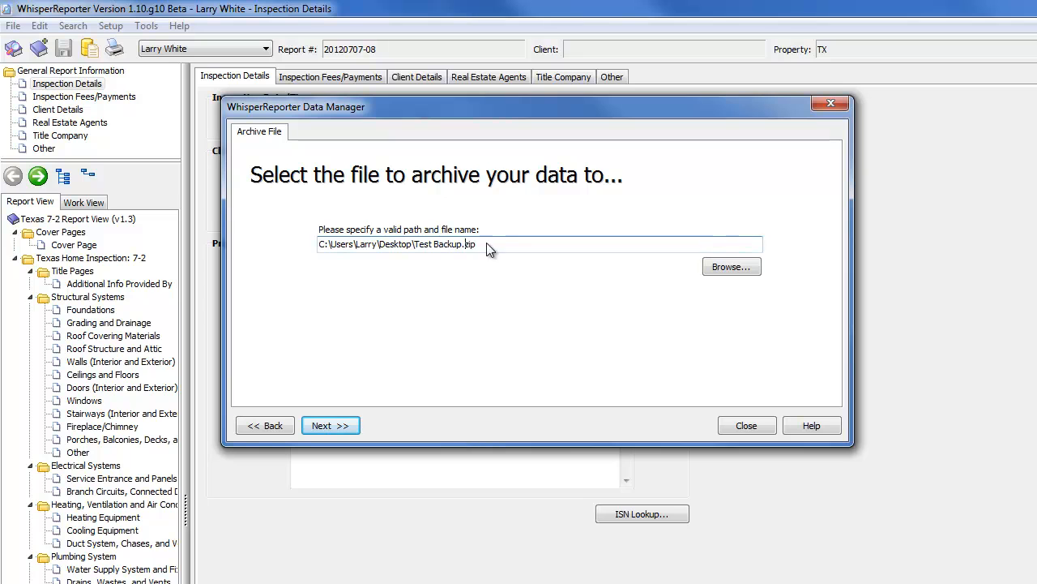
pyautogui.press('BackSpace')
pyautogui.press('BackSpace')
pyautogui.press('BackSpace')
pyautogui.press('BackSpace')
pyautogui.press('BackSpace')
pyautogui.press('BackSpace')
pyautogui.press('BackSpace')
pyautogui.press('BackSpace')
pyautogui.press('BackSpace')
pyautogui.press('BackSpace')
pyautogui.press('BackSpace')
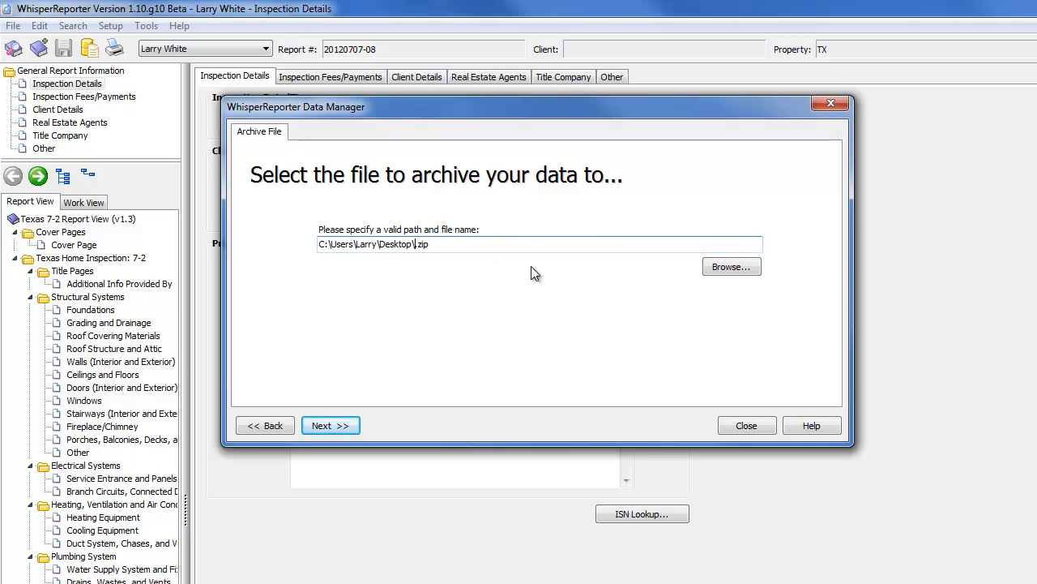
pyautogui.write('WR Arc')
pyautogui.write('ive')
pyautogui.press('BackSpace')
pyautogui.press('BackSpace')
pyautogui.press('BackSpace')
pyautogui.write('hive')
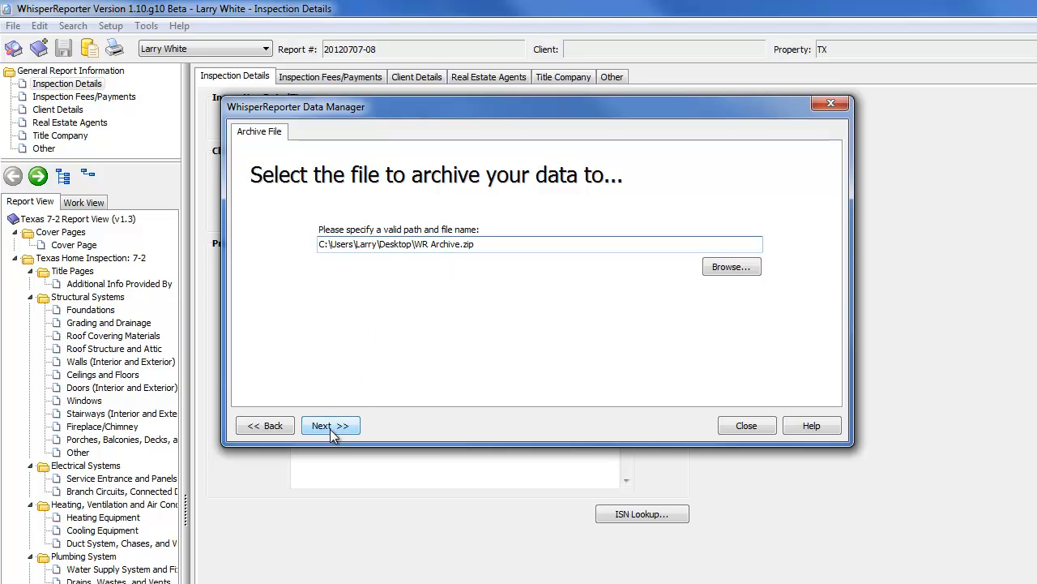
pyautogui.write('070712')
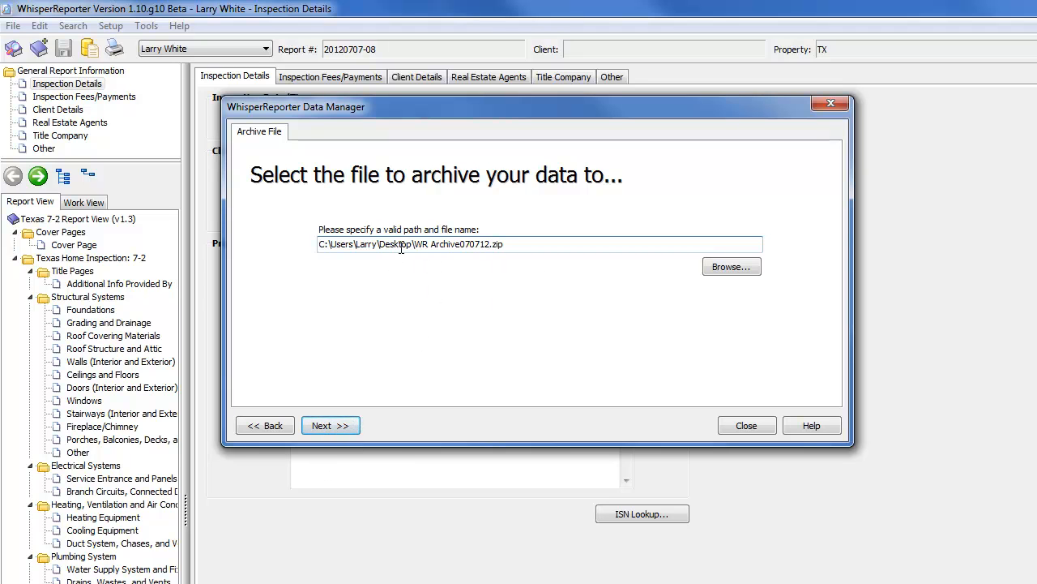
pyautogui.click(347, 427)
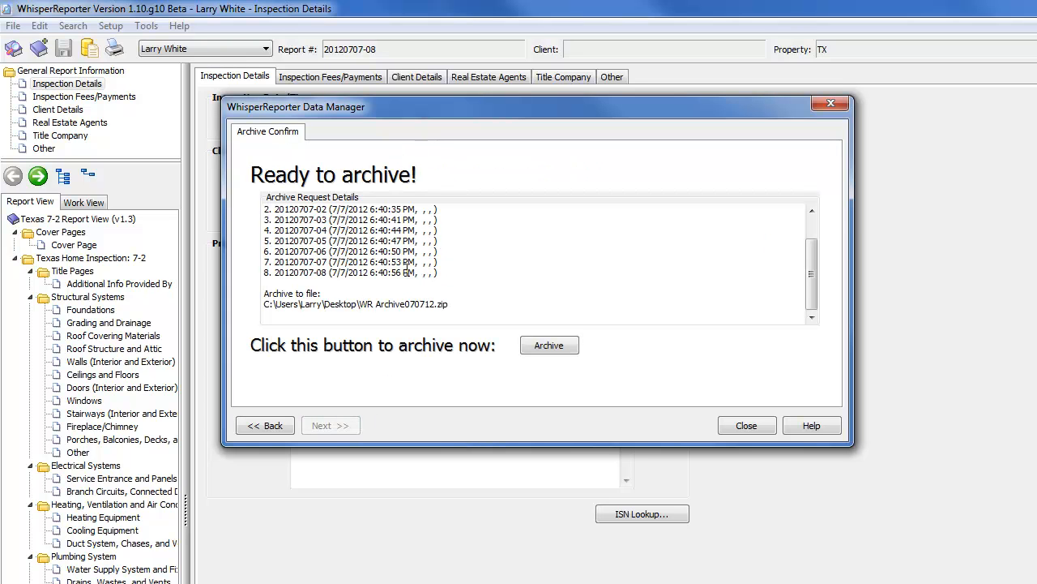
# Step: Archive the selected reports, then close the Data Manager and dismiss the messages
pyautogui.click(563, 345)
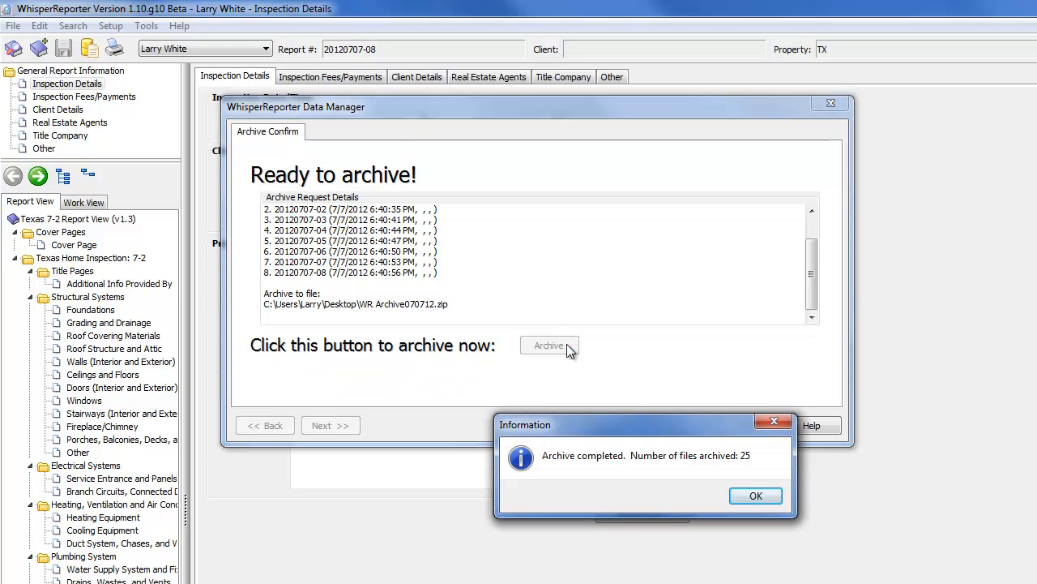
pyautogui.moveTo(610, 423); pyautogui.dragTo(537, 254)
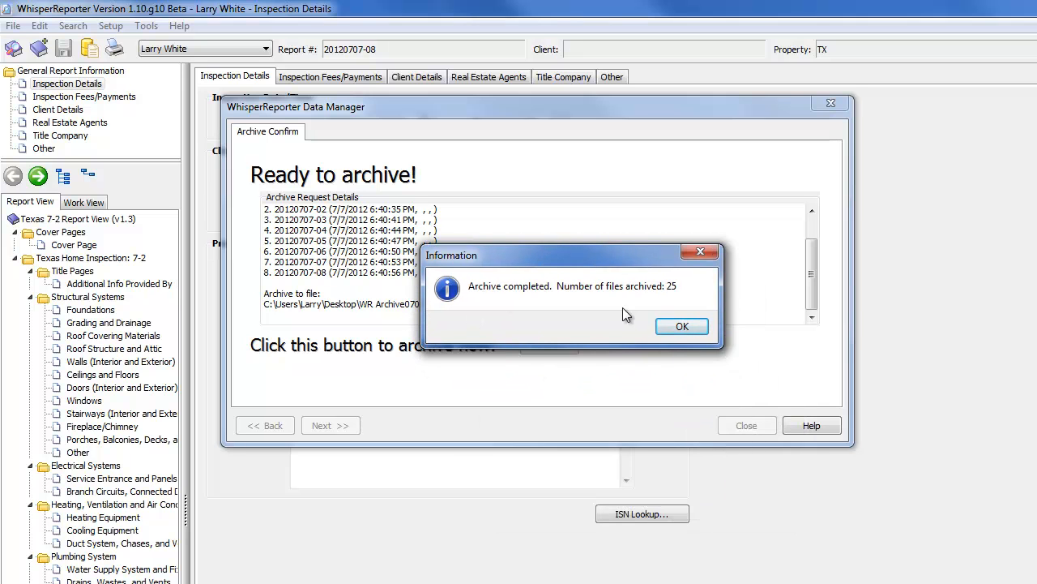
pyautogui.click(683, 327)
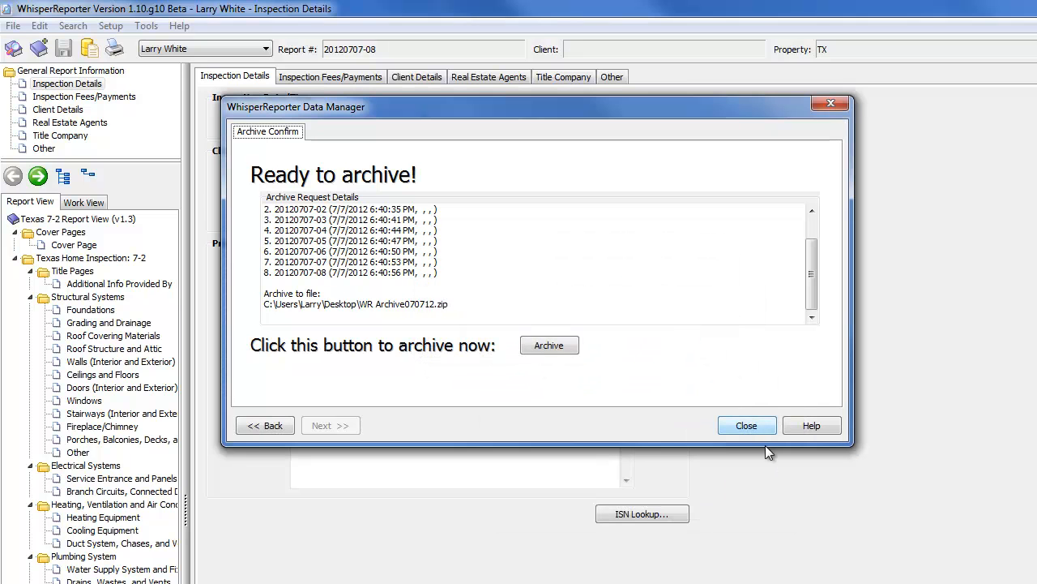
pyautogui.click(739, 425)
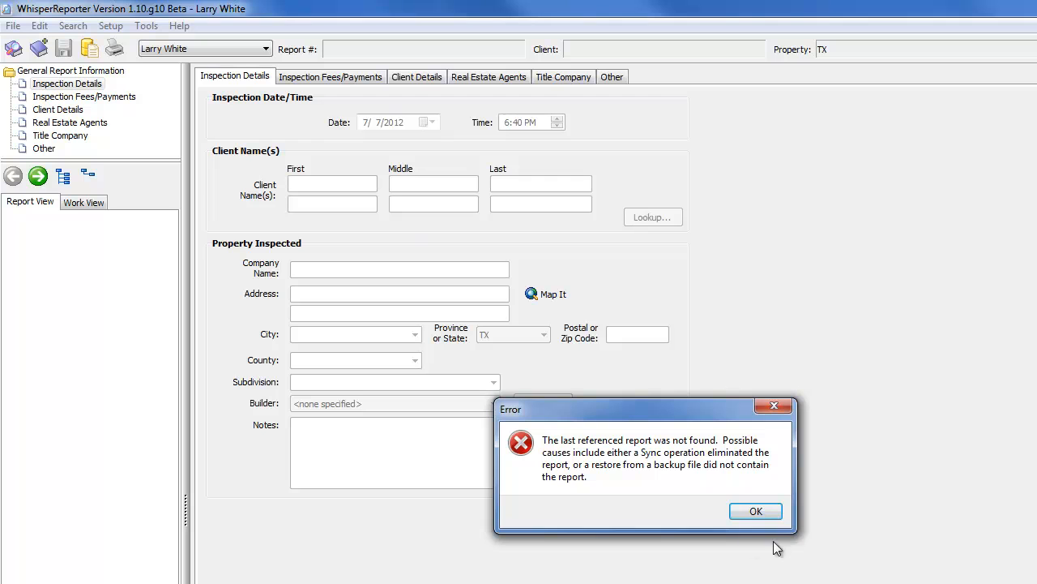
pyautogui.click(768, 512)
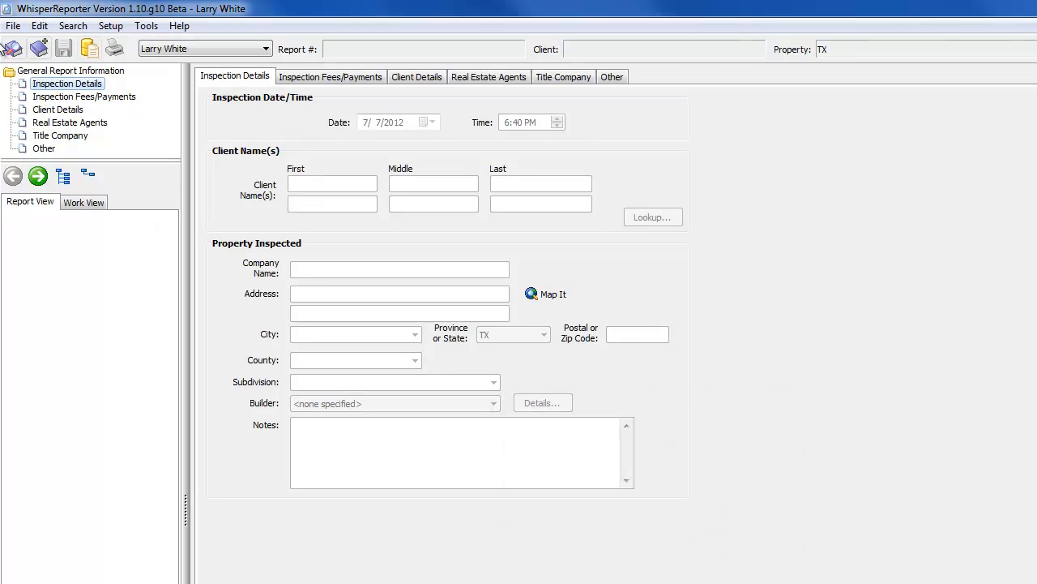
# Step: Browse the report list to check which reports remain after archiving, then leave it without opening one
pyautogui.click(23, 48)
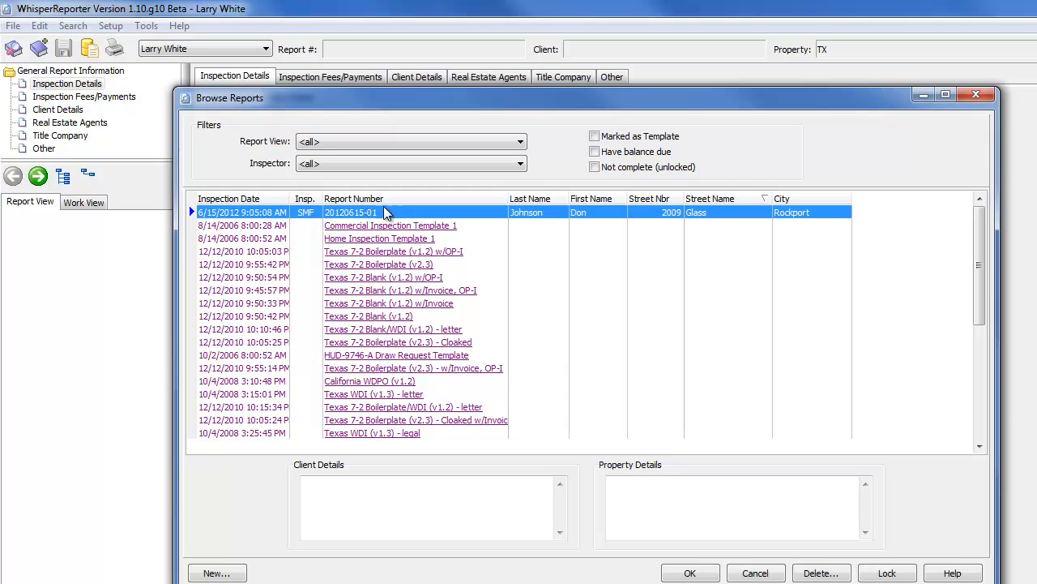
pyautogui.moveTo(977, 264); pyautogui.dragTo(996, 225)
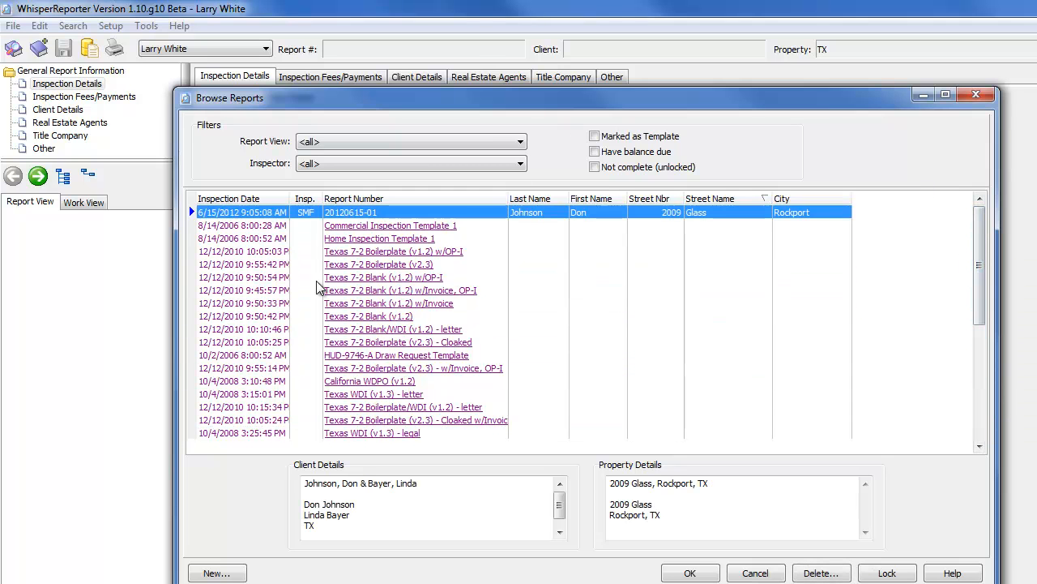
pyautogui.moveTo(506, 95); pyautogui.dragTo(452, 56)
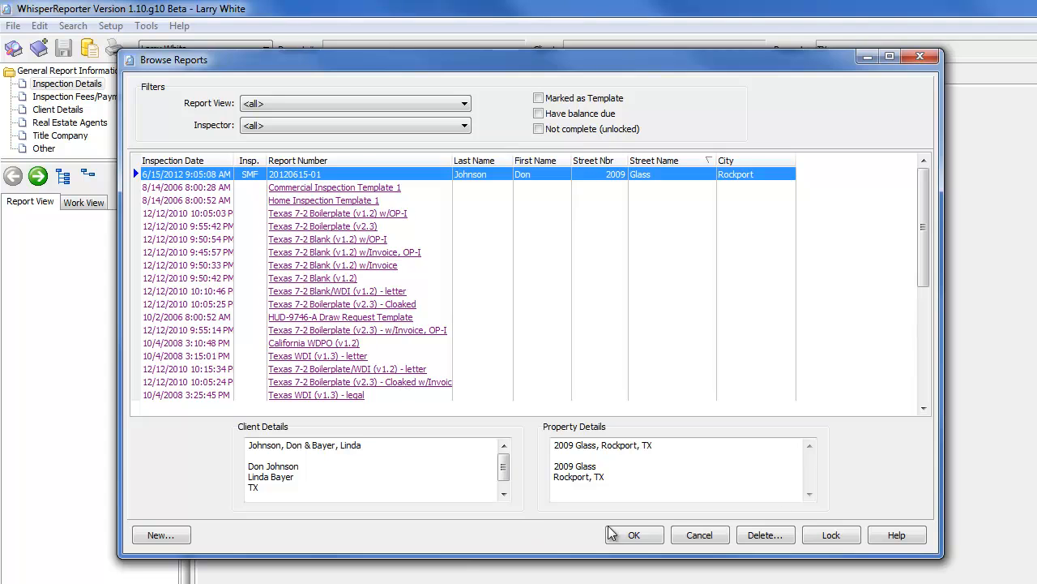
pyautogui.click(697, 534)
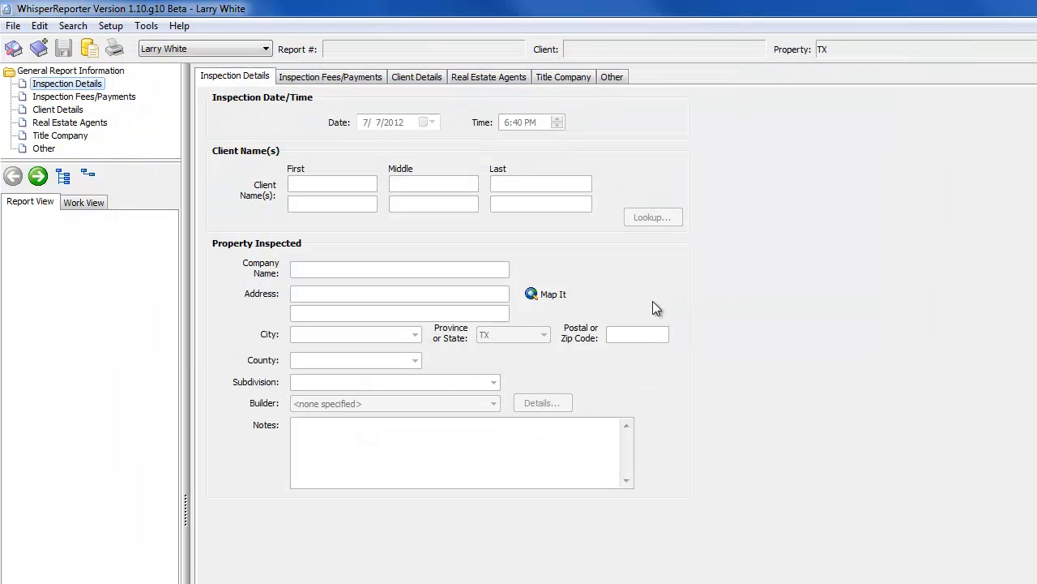